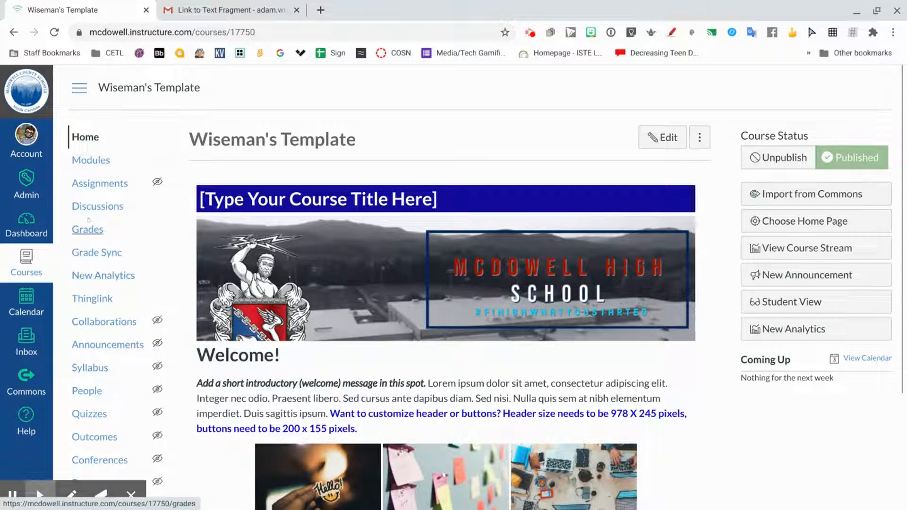
- Start a new assignment in the course and open the Google Drive file selection for its description
left_click(105, 188)
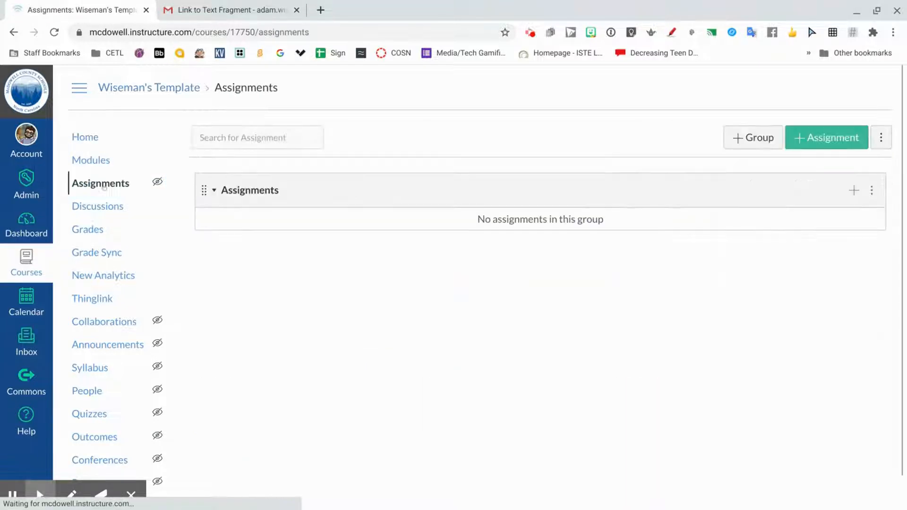
left_click(811, 137)
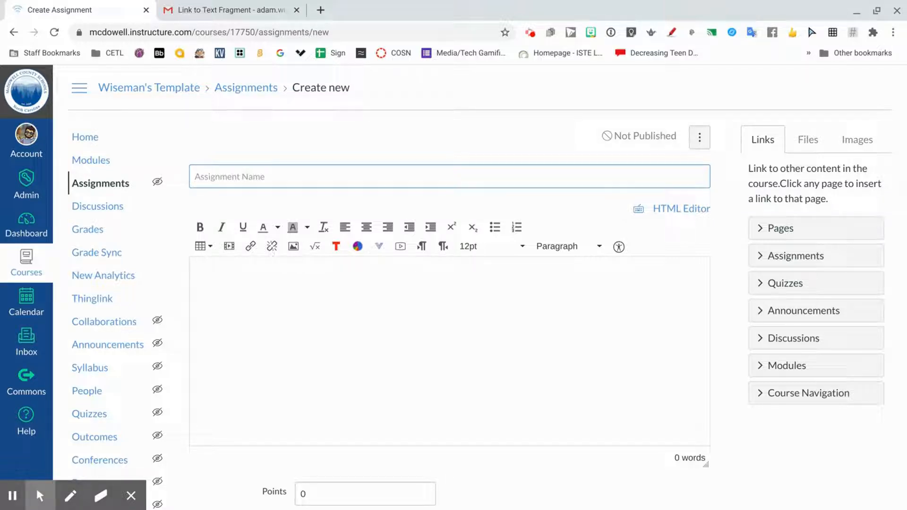
left_click(379, 247)
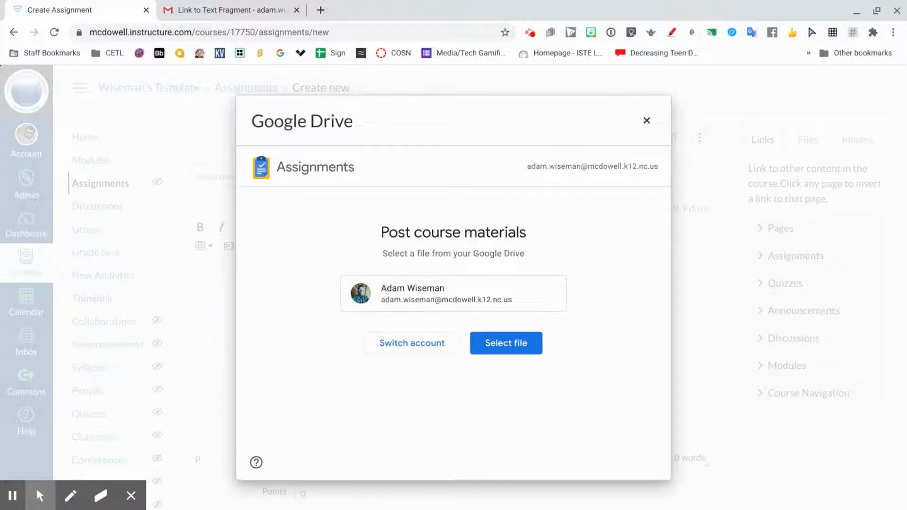
left_click(496, 348)
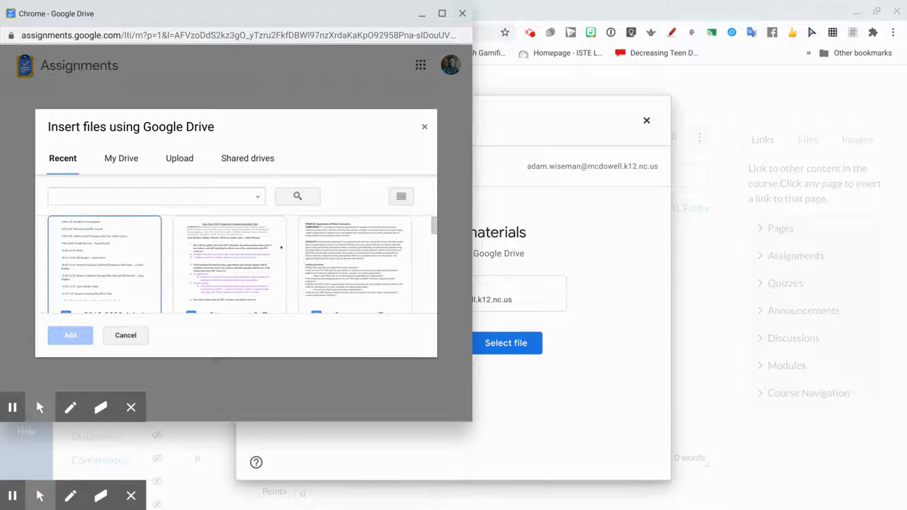
- Embed the recent Drive document starting with "Canvas Quick" in the assignment description and make the editor slightly taller
scroll(281, 247, "down", 1)
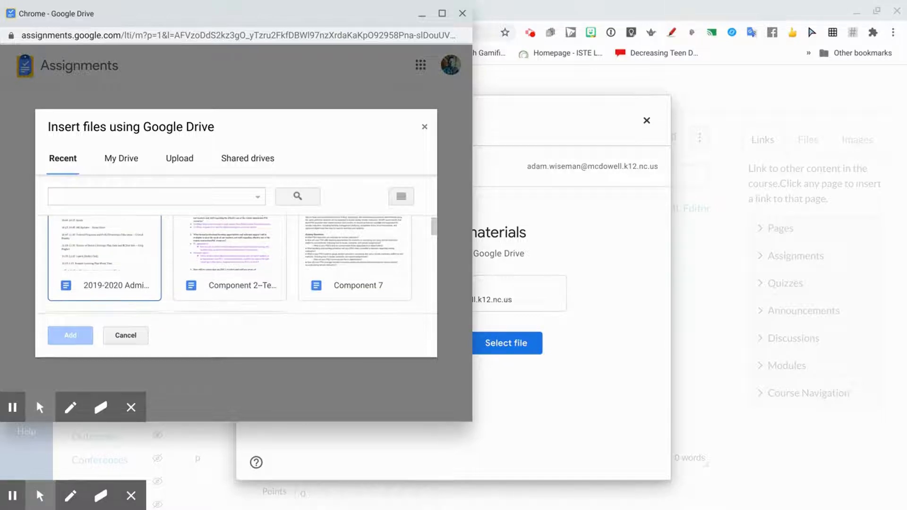
scroll(229, 263, "down", 2)
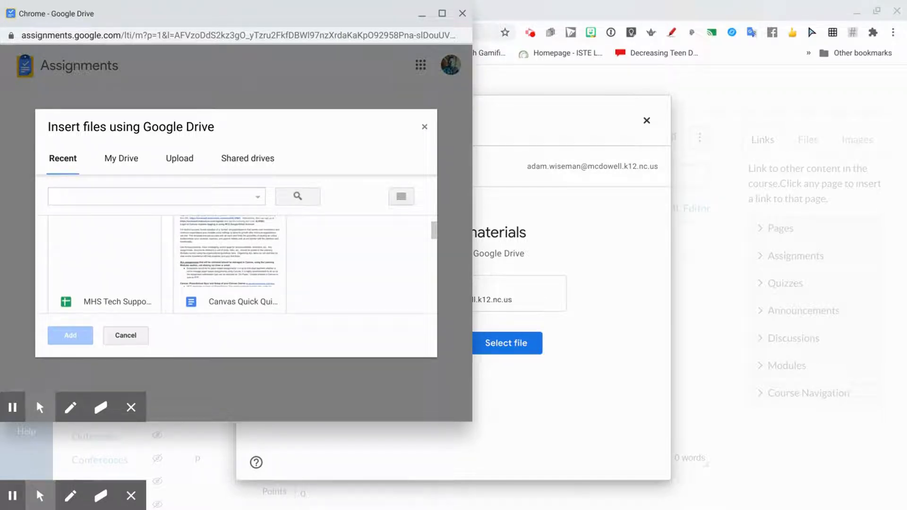
scroll(229, 263, "down", 2)
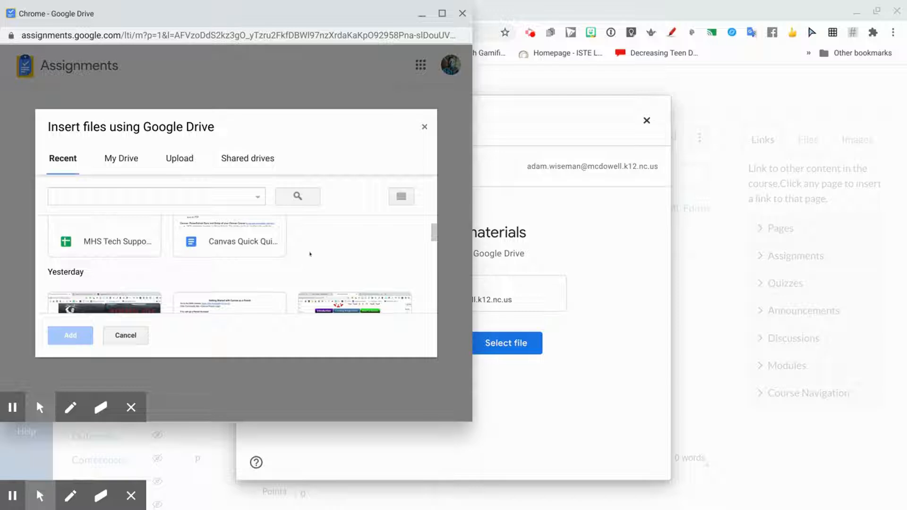
scroll(310, 254, "down", 1)
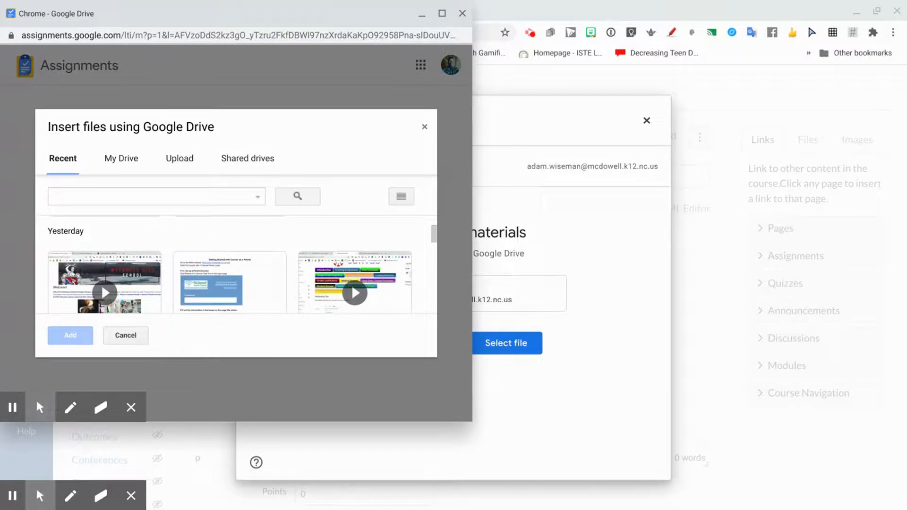
scroll(229, 263, "up", 3)
left_click(236, 238)
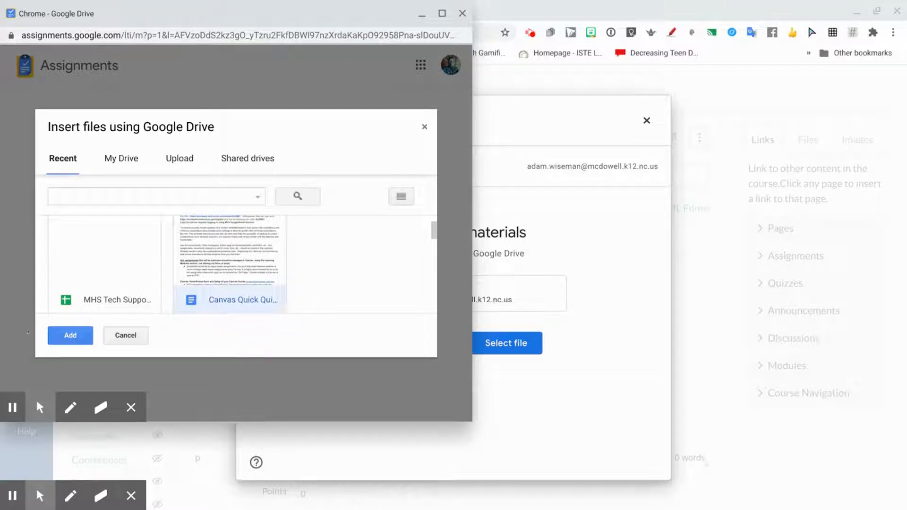
left_click(76, 335)
left_click(327, 272)
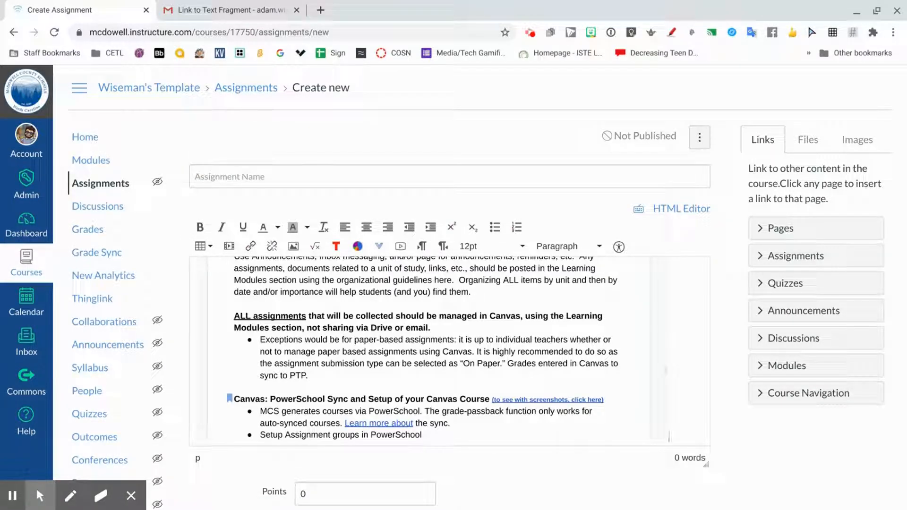
left_click_drag(704, 464, 706, 483)
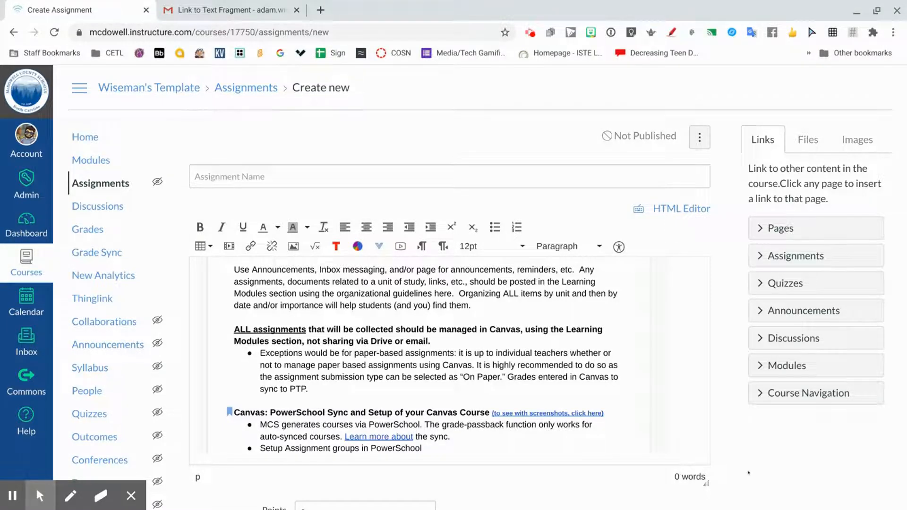
- Set the assignment's submission type to External Tool
scroll(705, 421, "down", 2)
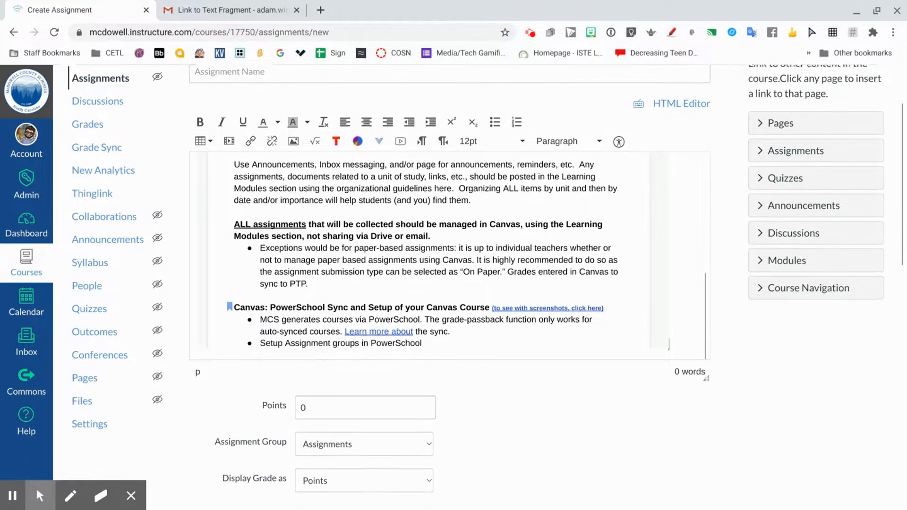
scroll(552, 433, "down", 2)
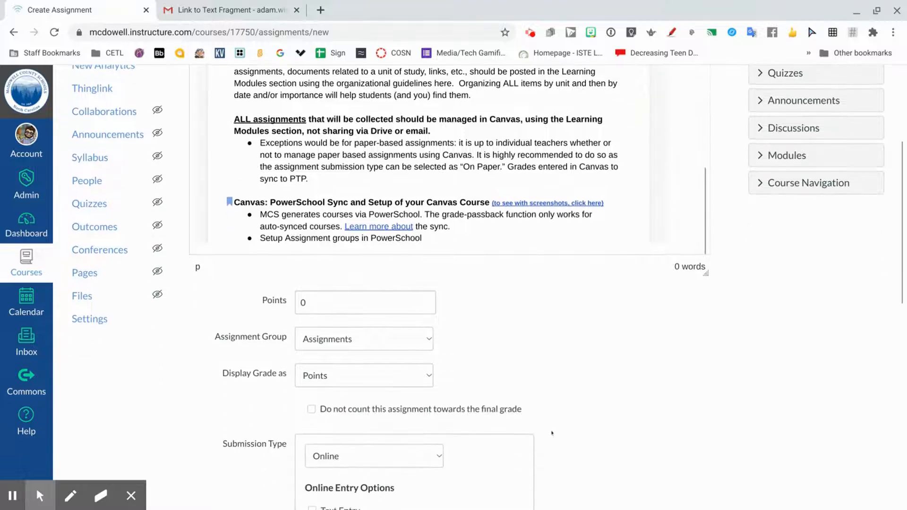
scroll(419, 434, "down", 2)
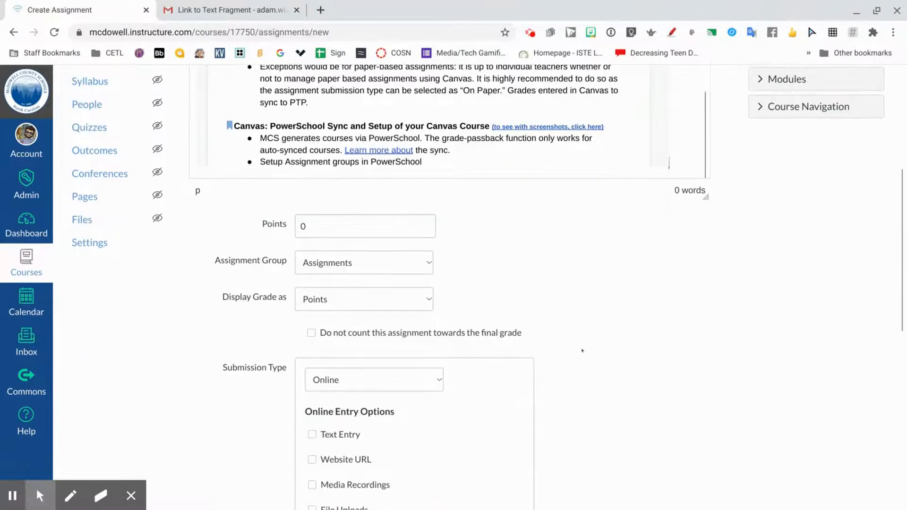
left_click(390, 358)
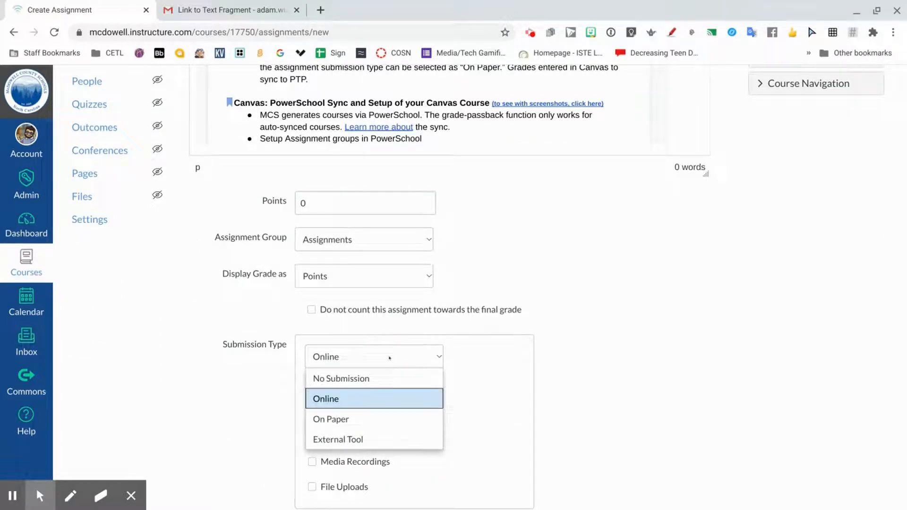
left_click(362, 440)
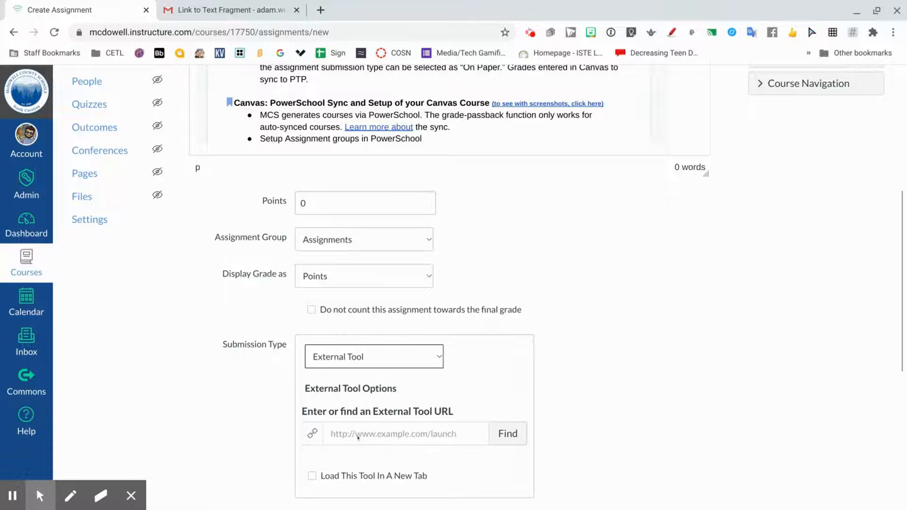
- Find Google Assignments among the external tools and link the Google account to it
left_click(510, 434)
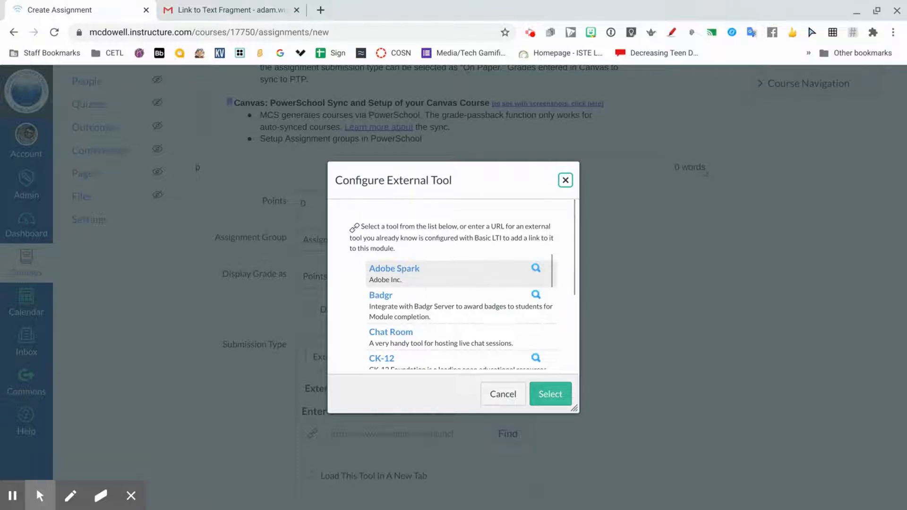
scroll(461, 312, "down", 5)
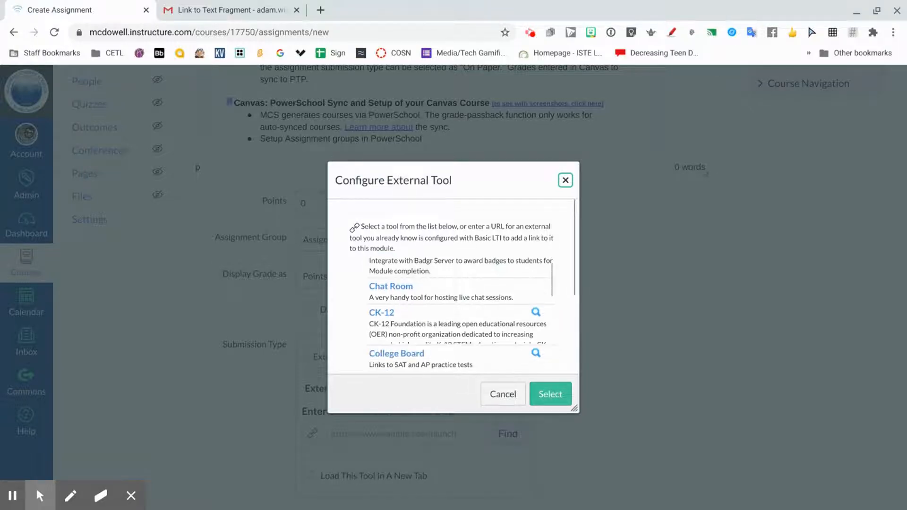
scroll(461, 307, "down", 1)
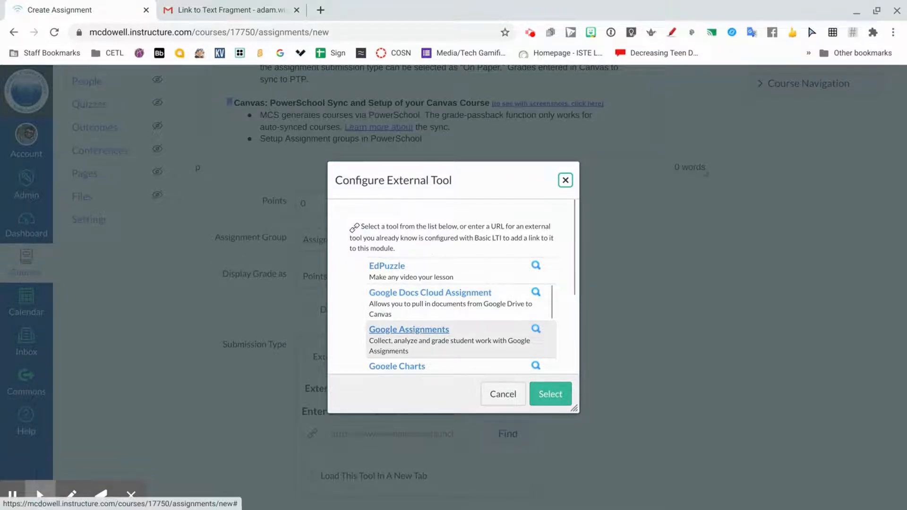
left_click(413, 331)
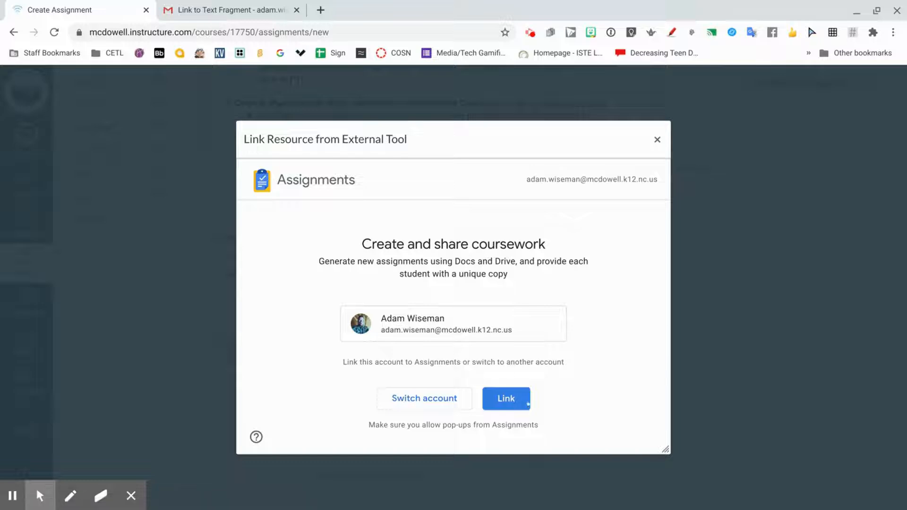
left_click(504, 398)
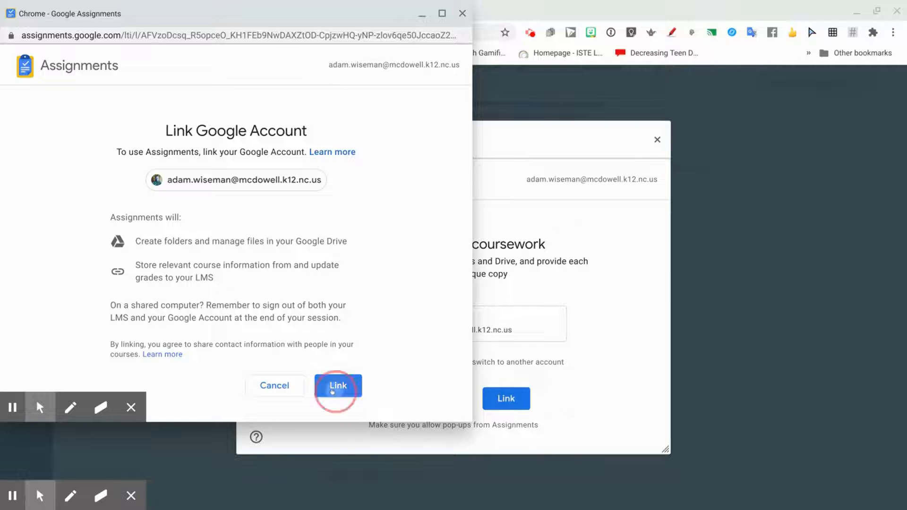
left_click(332, 393)
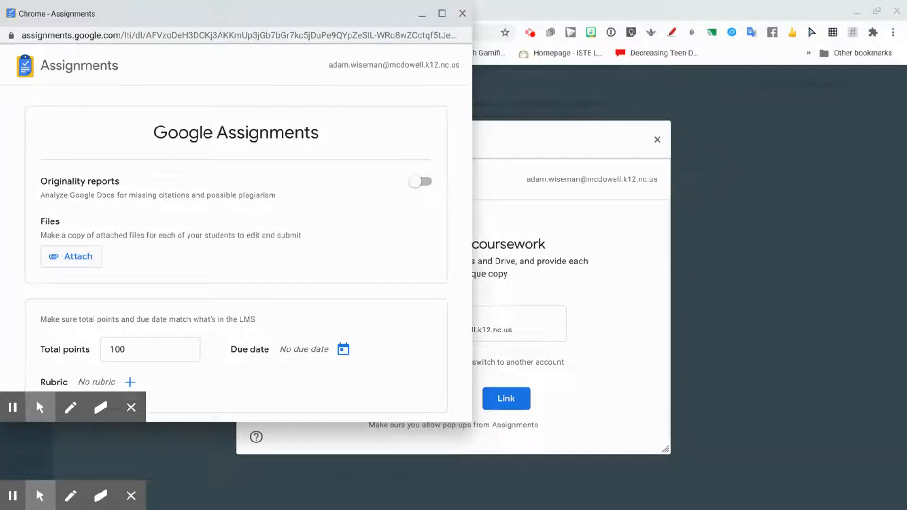
- Attach the Drive document "How will You Use Canvas?" to the Google assignment
left_click(72, 257)
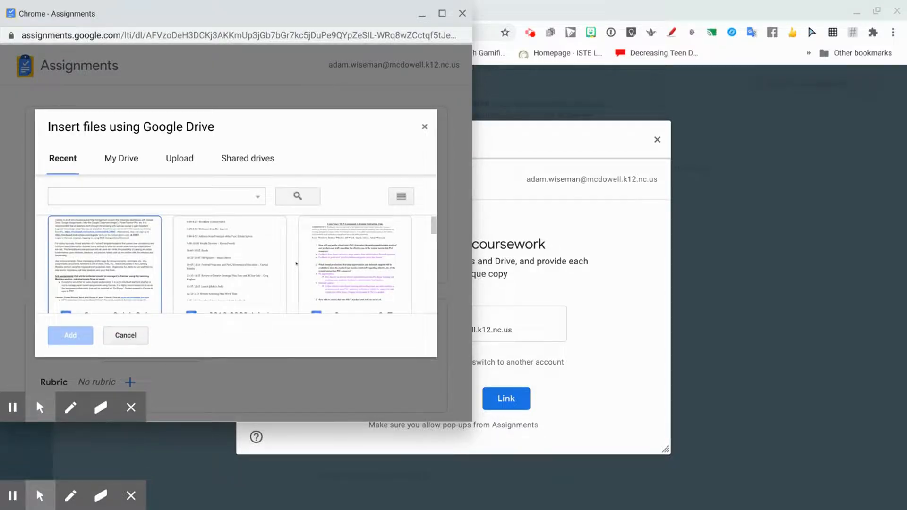
scroll(297, 264, "down", 2)
scroll(296, 263, "down", 5)
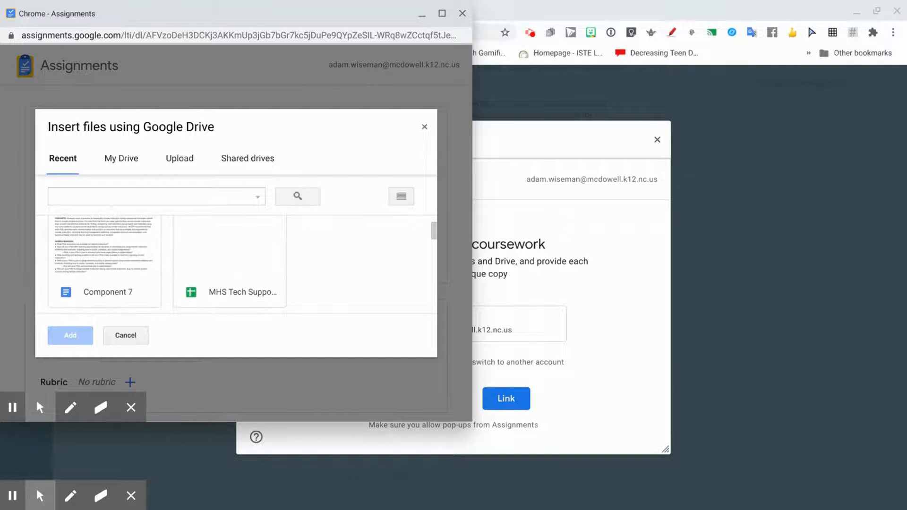
scroll(232, 263, "down", 3)
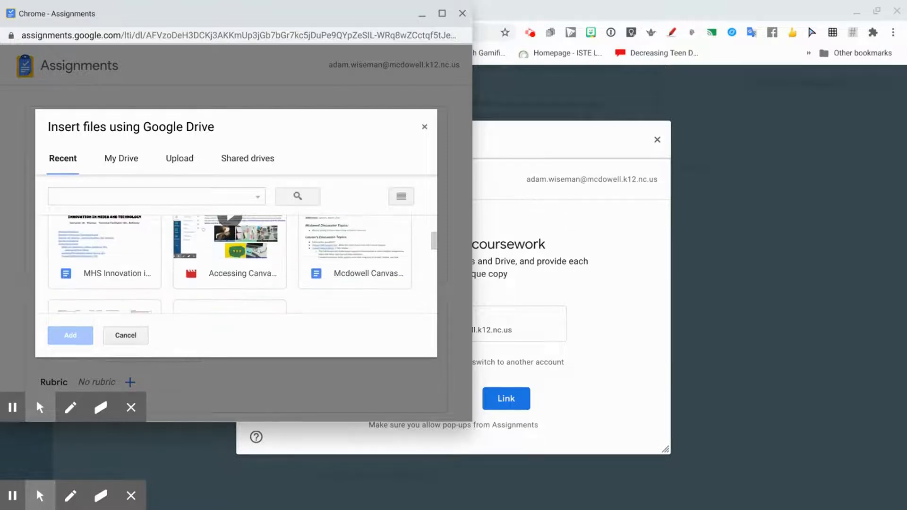
scroll(232, 263, "down", 4)
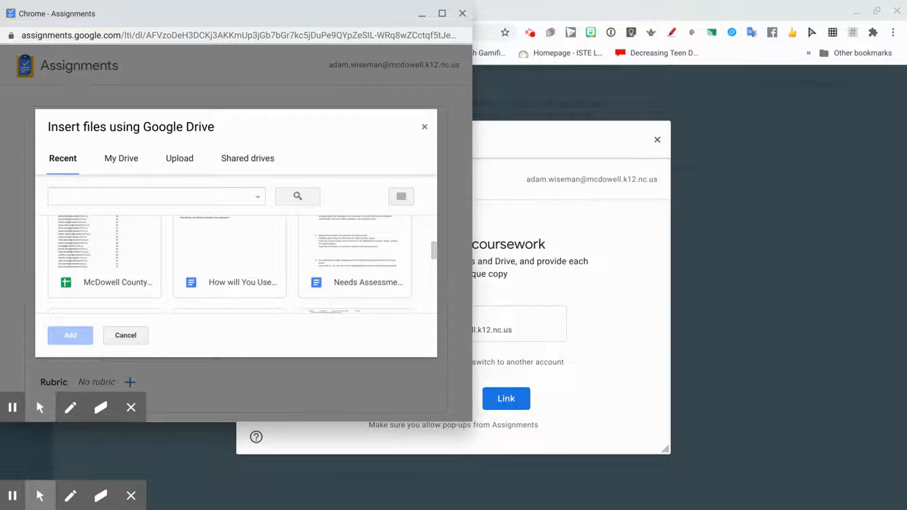
scroll(232, 263, "up", 2)
scroll(232, 263, "down", 1)
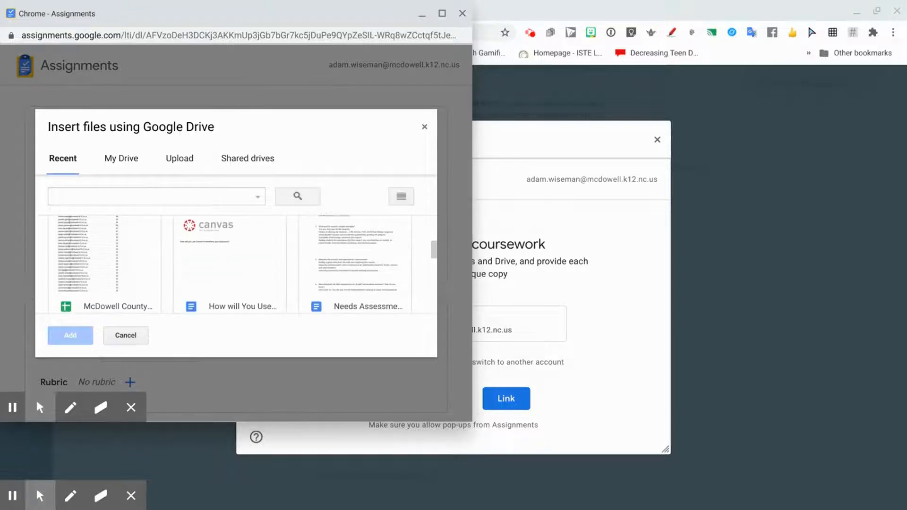
left_click(226, 267)
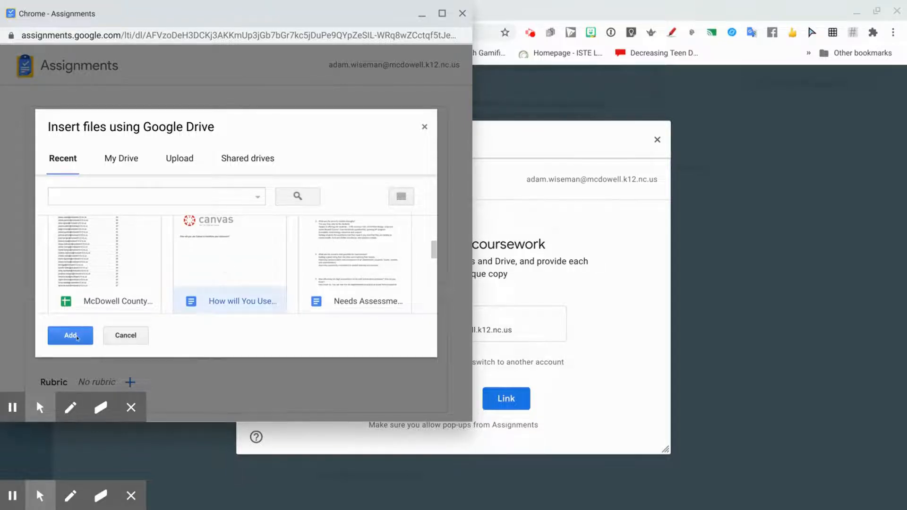
left_click(77, 338)
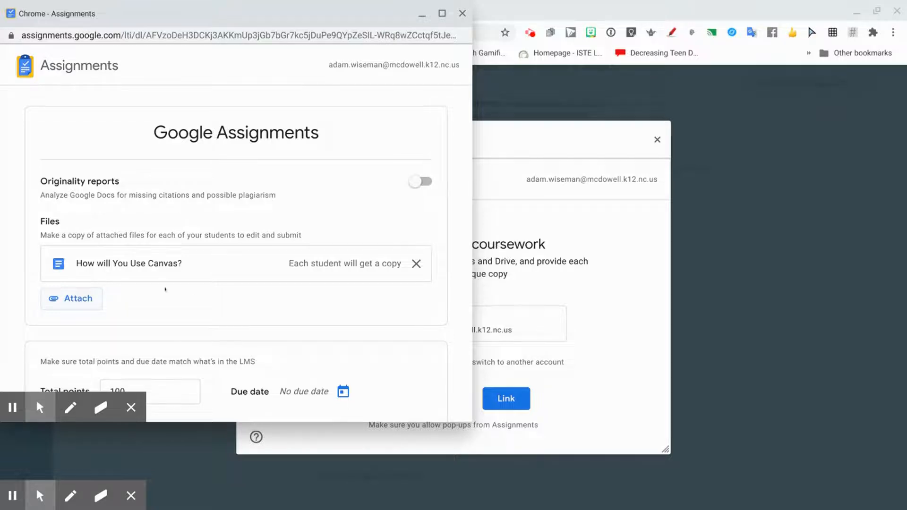
- Create the Google assignment and confirm Google Assignments as the external tool for submissions
scroll(258, 299, "down", 2)
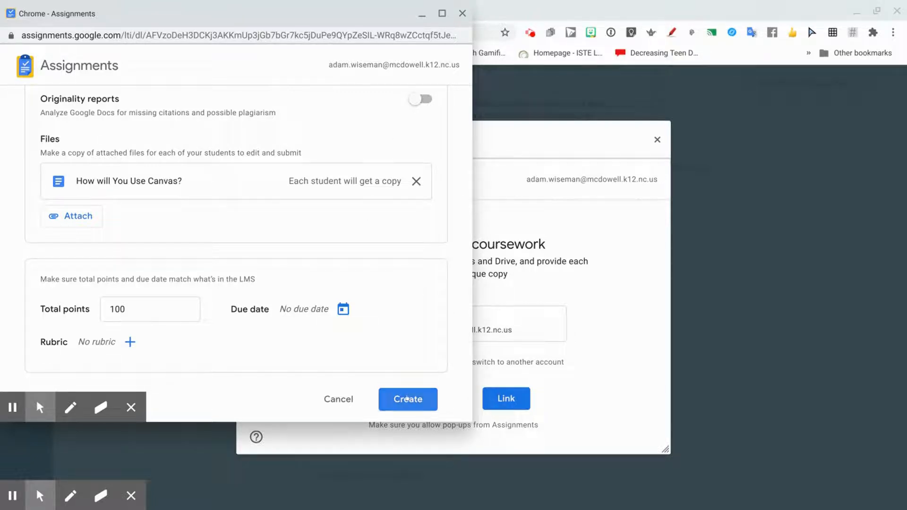
left_click(407, 398)
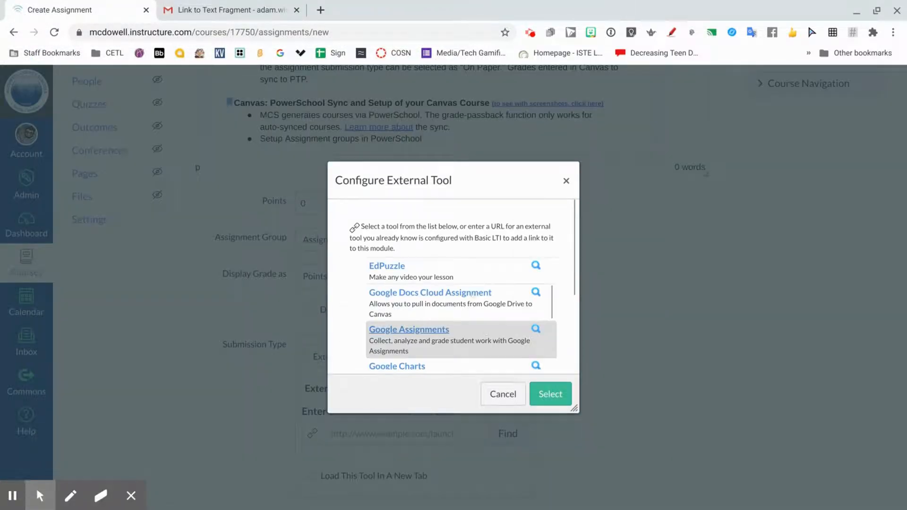
left_click(548, 397)
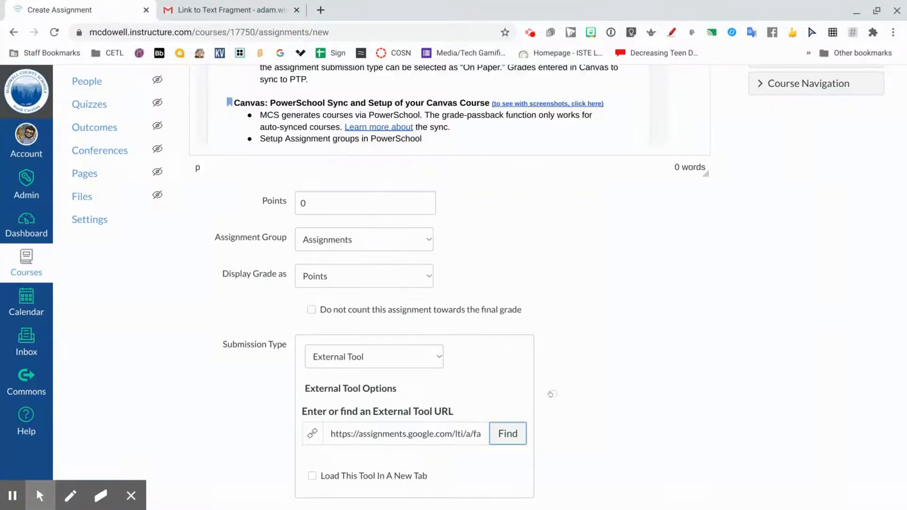
- Set the assignment's points to 100
scroll(610, 357, "down", 1)
scroll(610, 358, "up", 3)
left_click(306, 284)
key("BackSpace")
type("100")
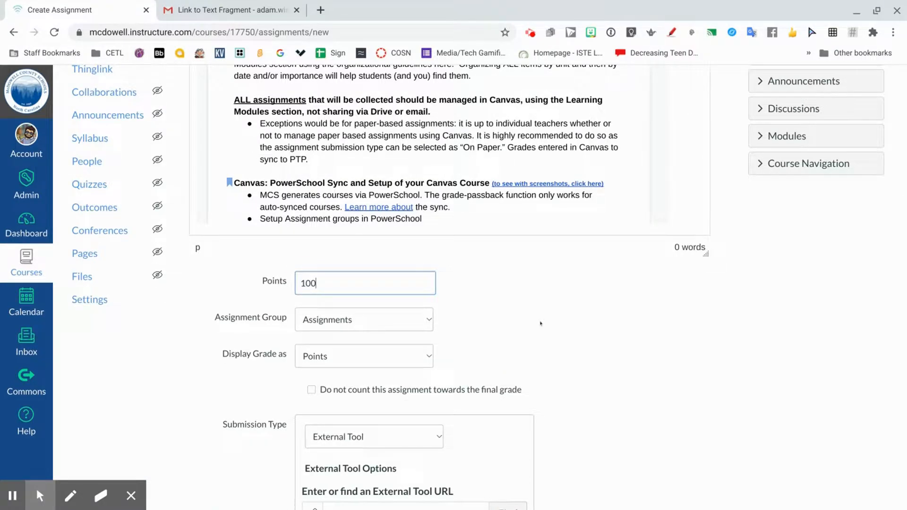
- Exclude the assignment's grades from the PowerTeacher Pro sync
scroll(541, 324, "down", 2)
scroll(542, 324, "down", 3)
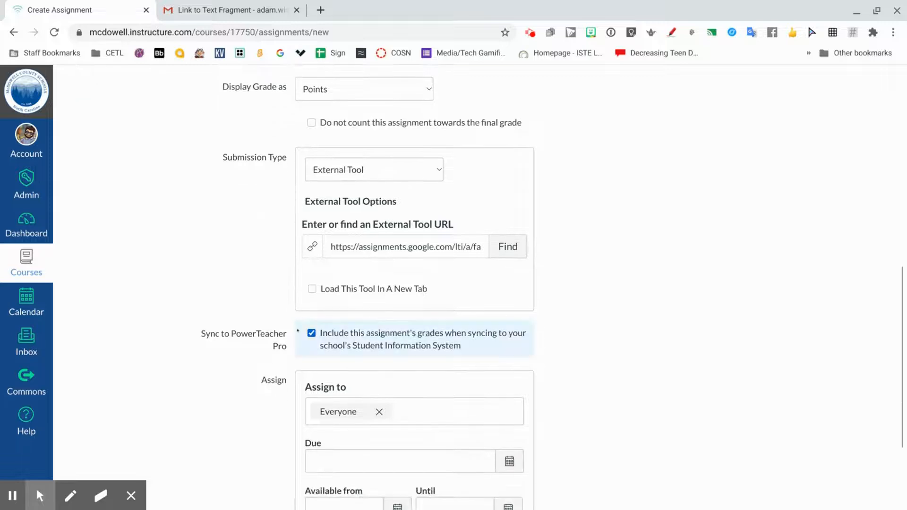
left_click(310, 333)
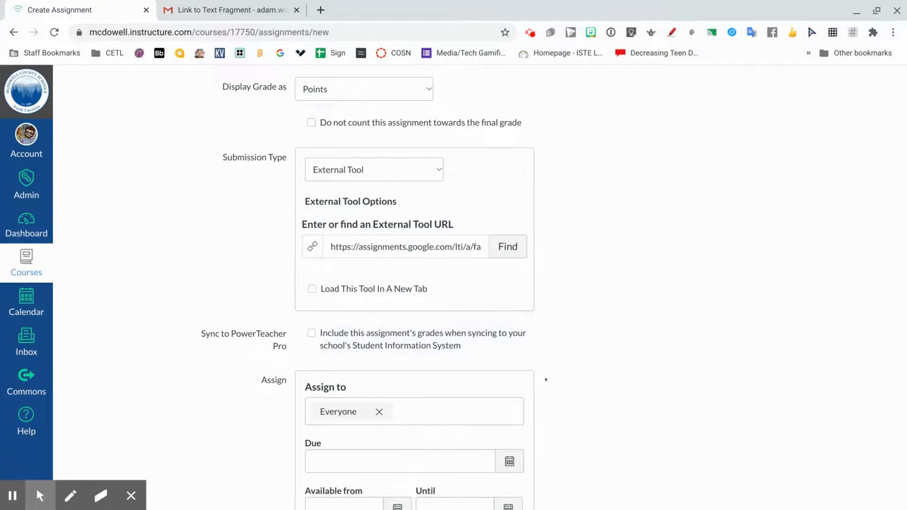
- Name the assignment "Google Assignment" and save and publish it
scroll(658, 390, "down", 3)
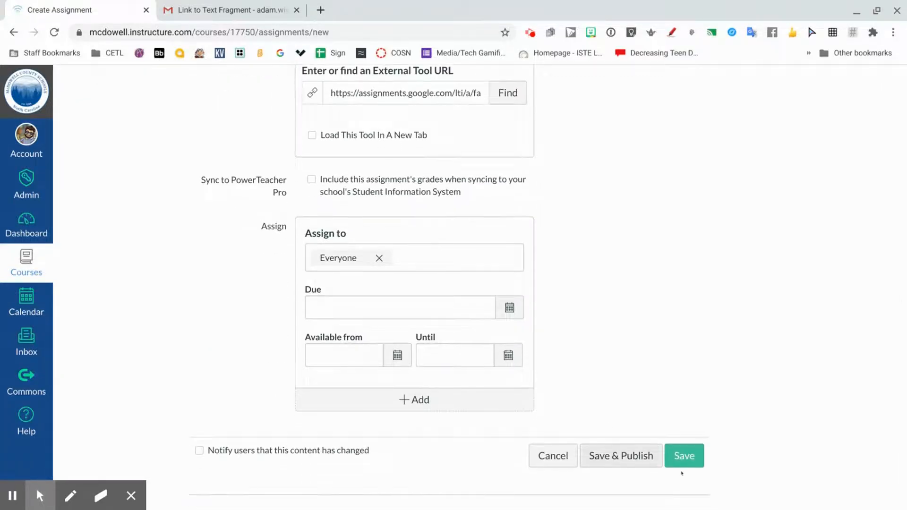
left_click(613, 455)
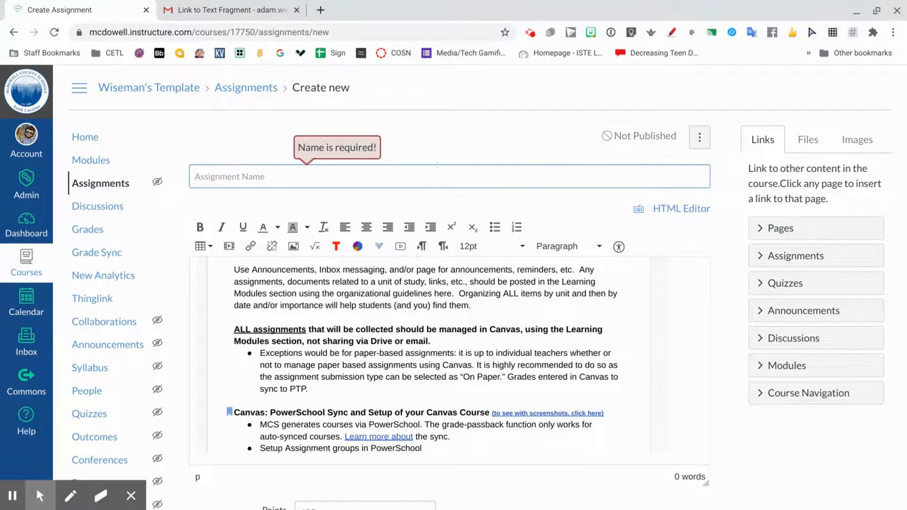
type("Googl")
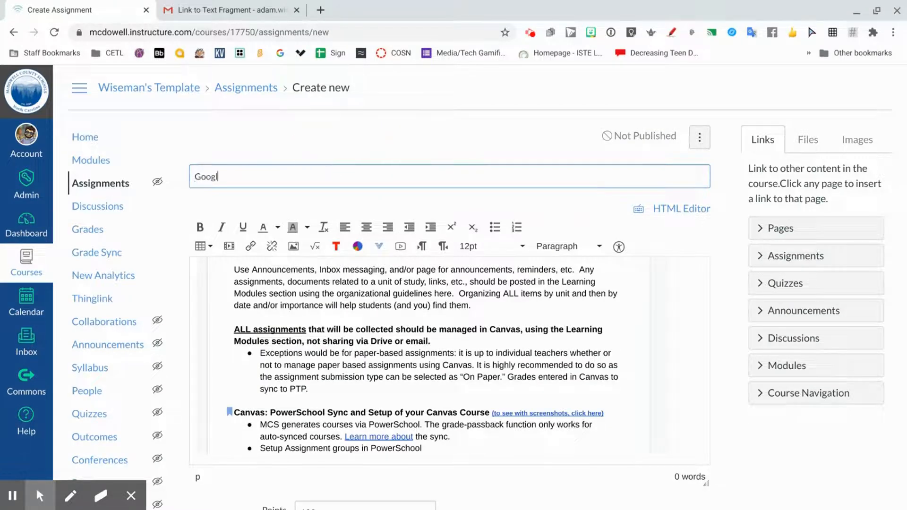
type("e Assignem")
key("BackSpace")
key("BackSpace")
type("ment")
scroll(612, 407, "down", 13)
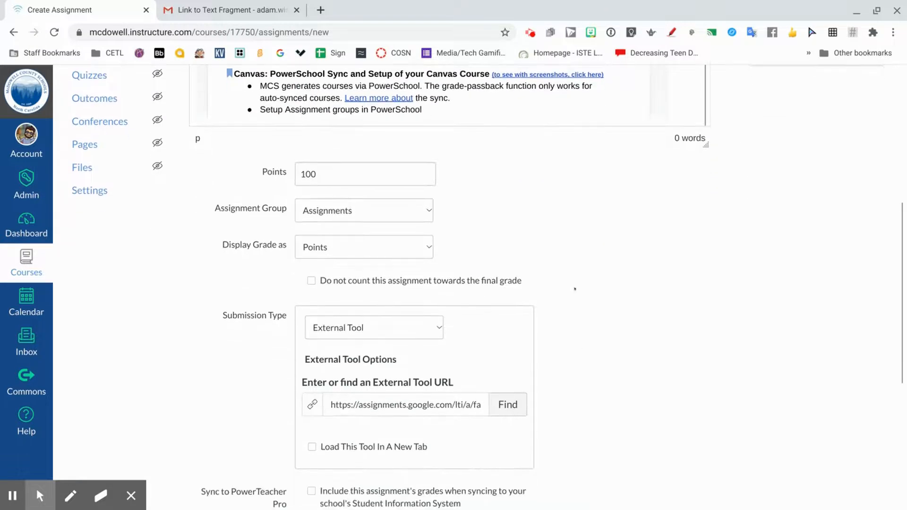
left_click(627, 459)
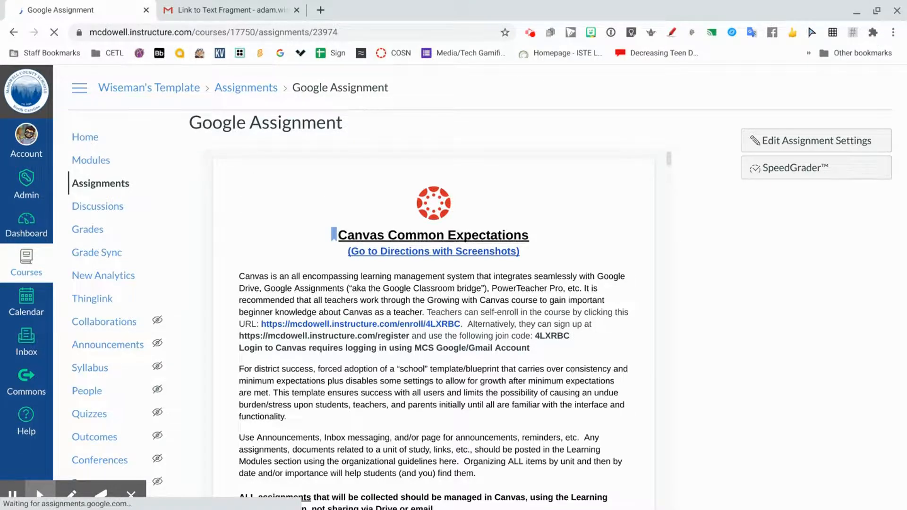
- Review the published assignment, switch to the student's Incognito window and open Google Assignment in the template course
scroll(434, 331, "down", 2)
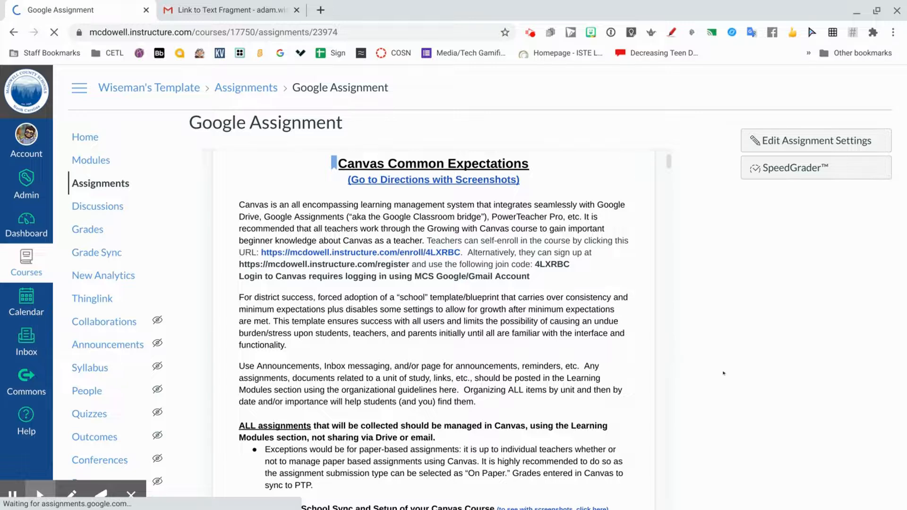
scroll(724, 373, "down", 3)
scroll(724, 373, "down", 5)
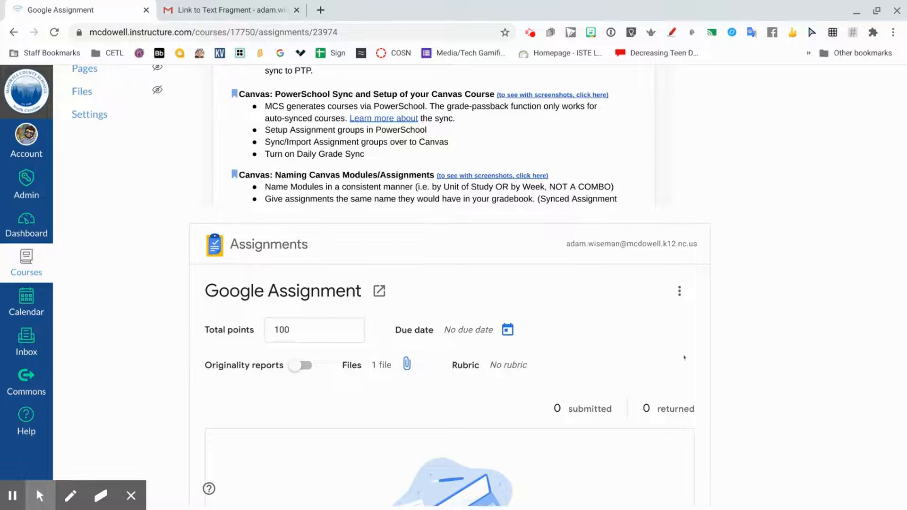
scroll(684, 357, "down", 1)
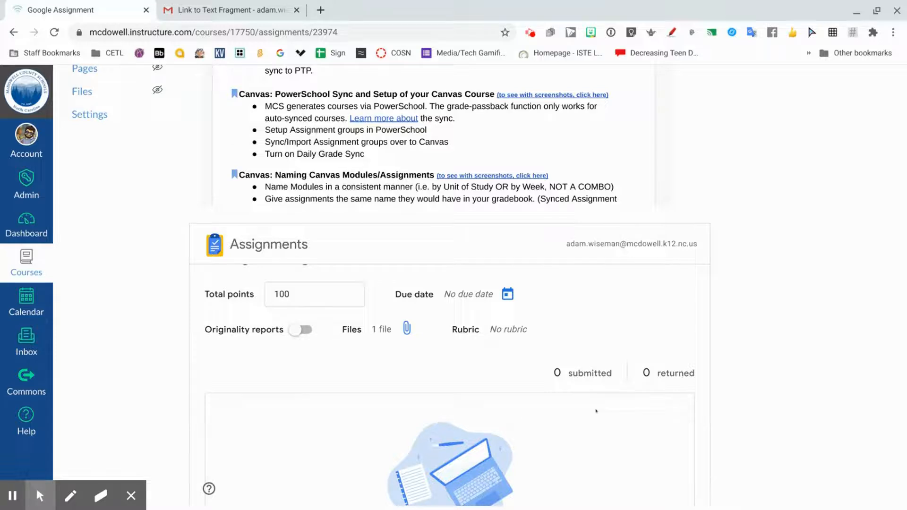
mouse_move(433, 508)
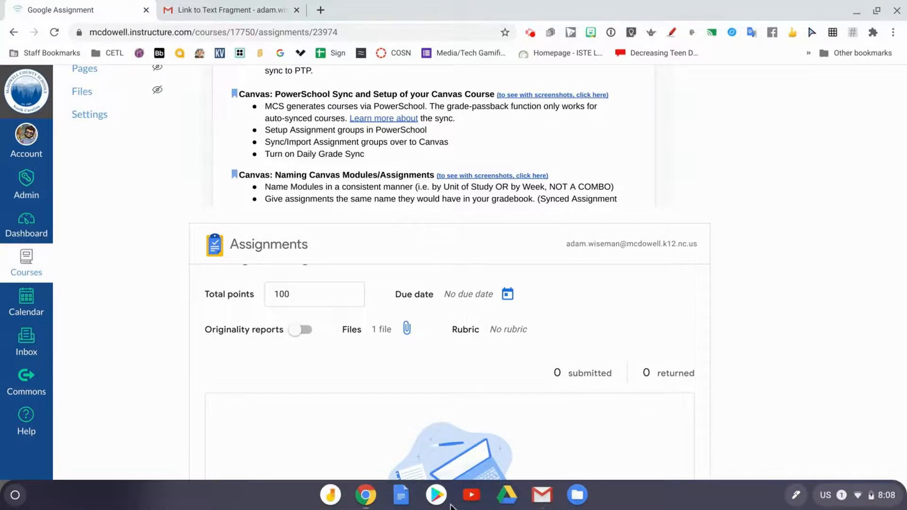
left_click(365, 494)
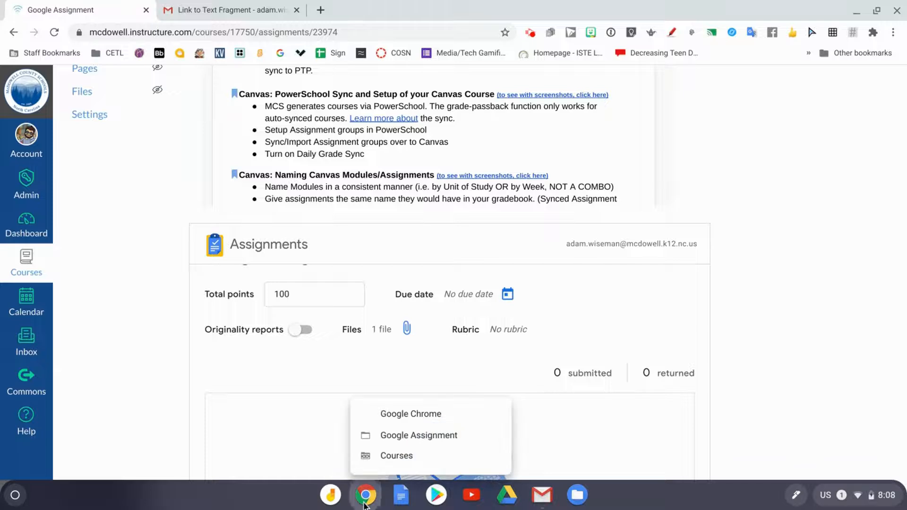
left_click(382, 453)
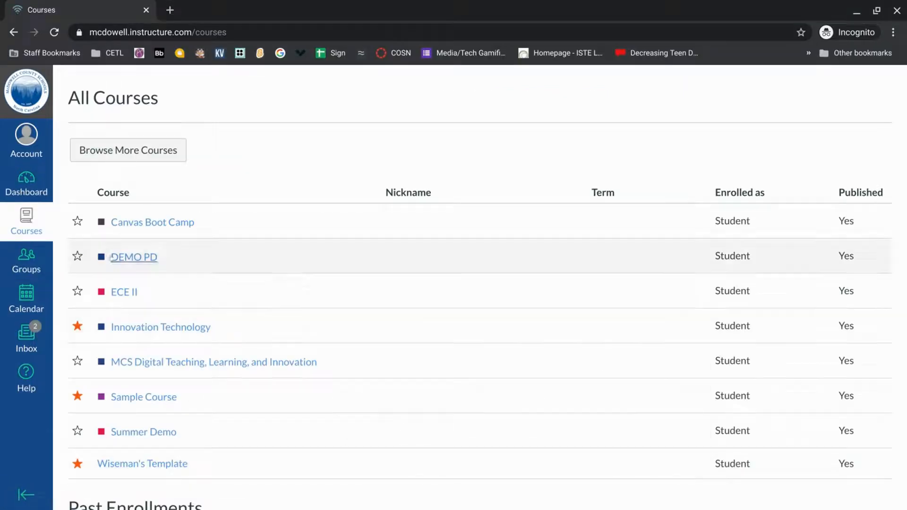
left_click(26, 221)
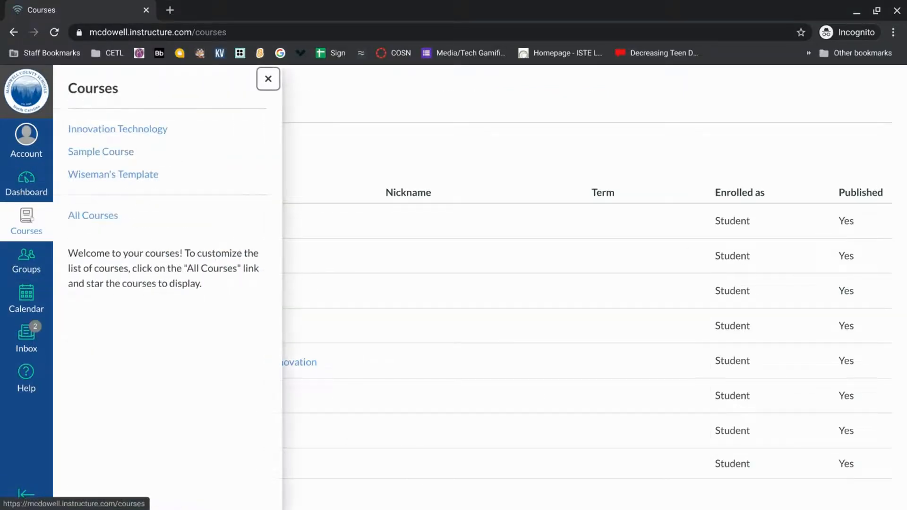
left_click(95, 175)
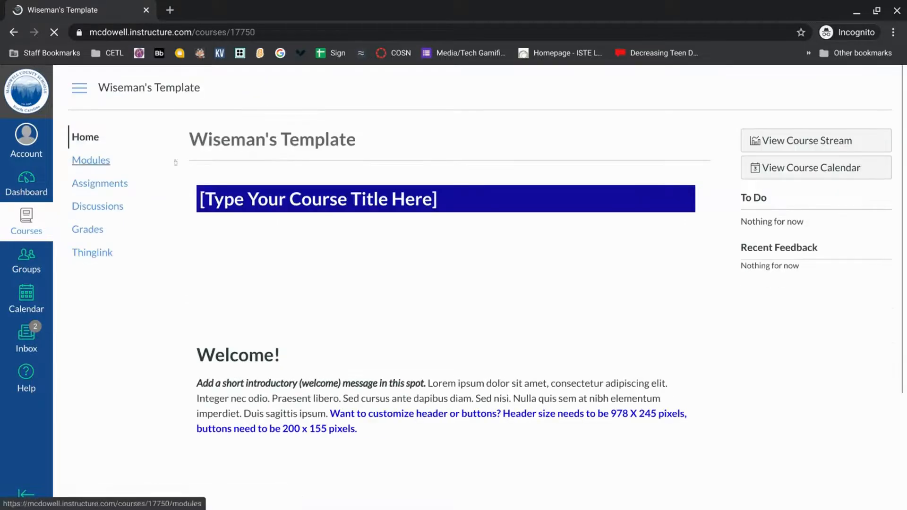
left_click(81, 183)
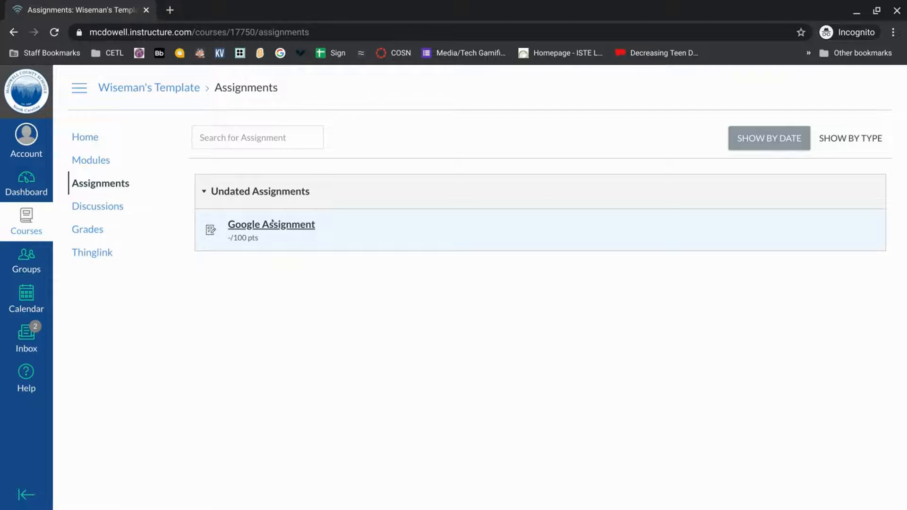
left_click(263, 226)
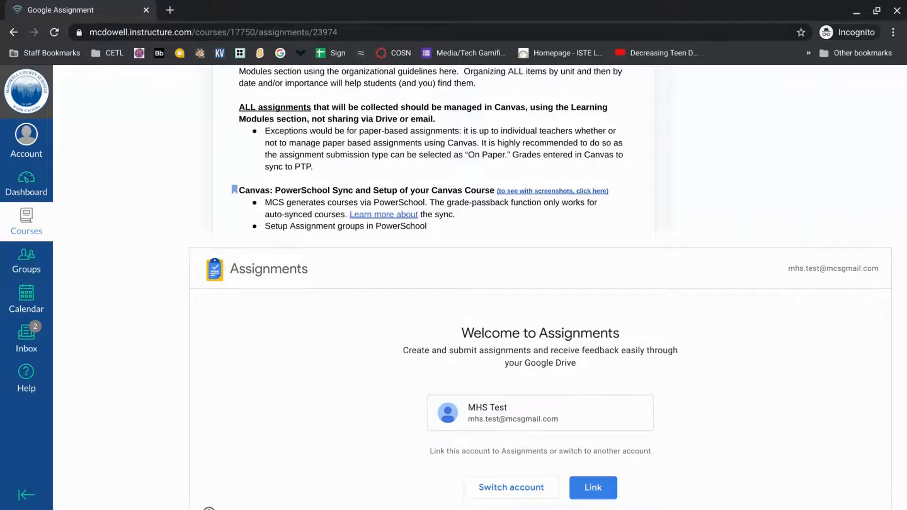
- Link the student's Google account to Assignments and open the student's copy of "How will You Use Canvas?"
left_click(581, 490)
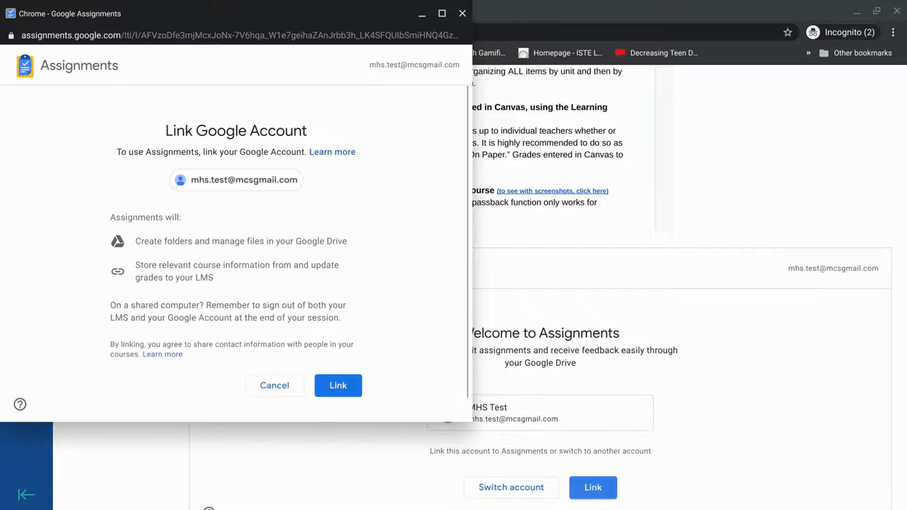
left_click(329, 388)
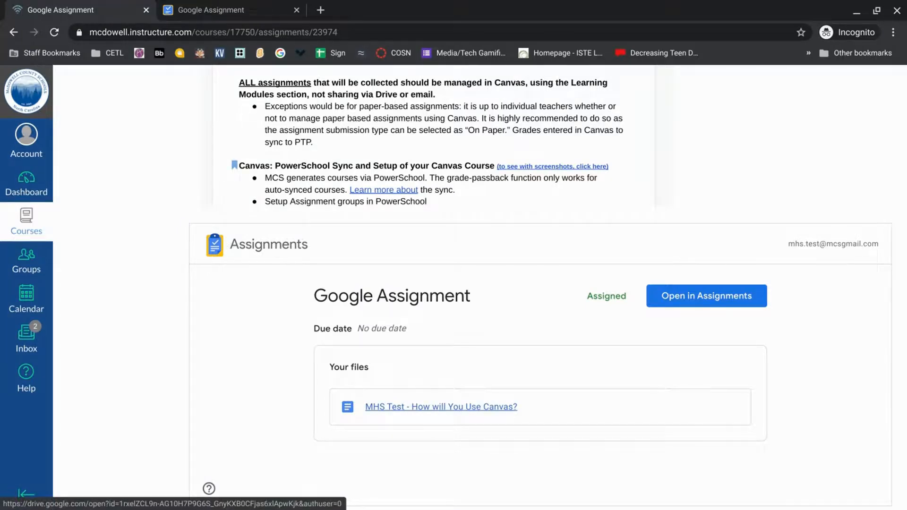
left_click(444, 406)
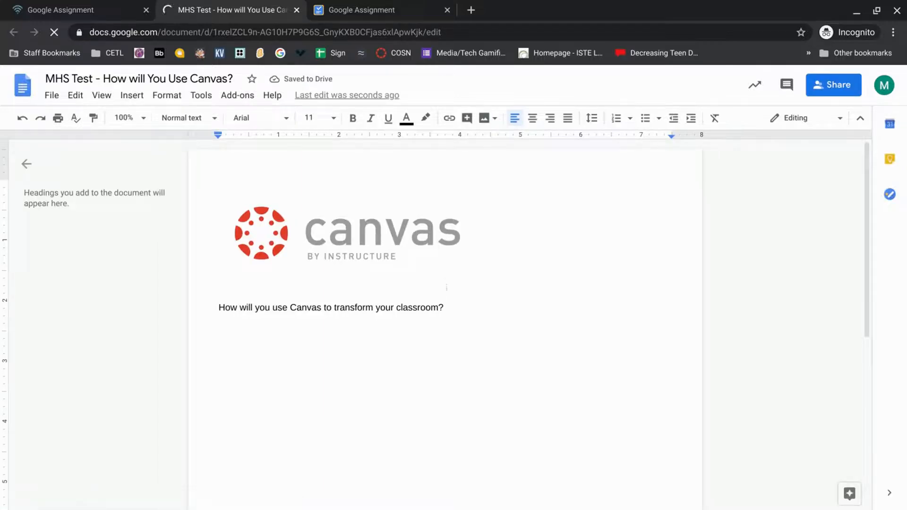
- Add "My answer" on a new line below the question and close the document
left_click(446, 307)
key("Return")
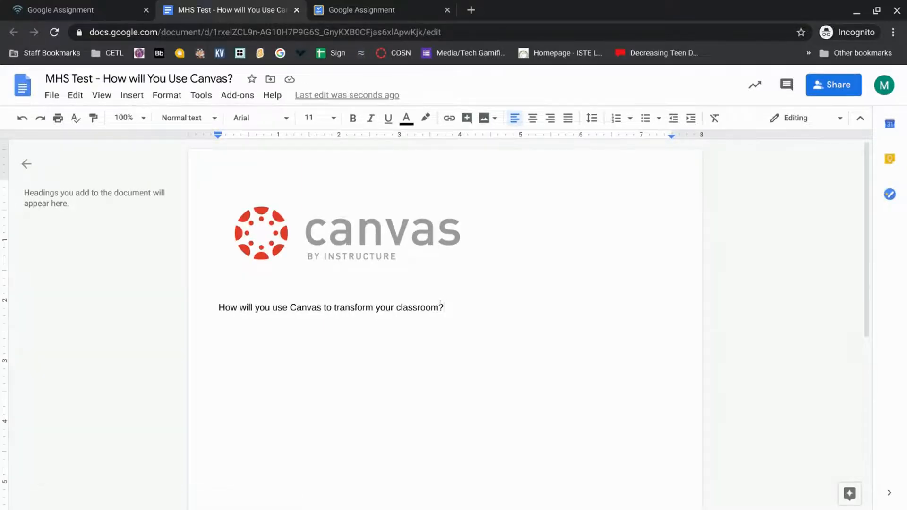
type("My answer")
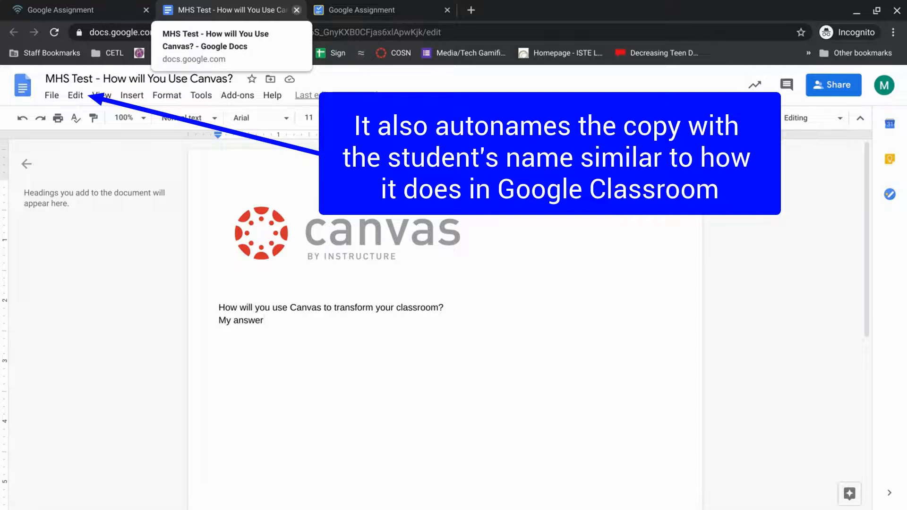
left_click(297, 10)
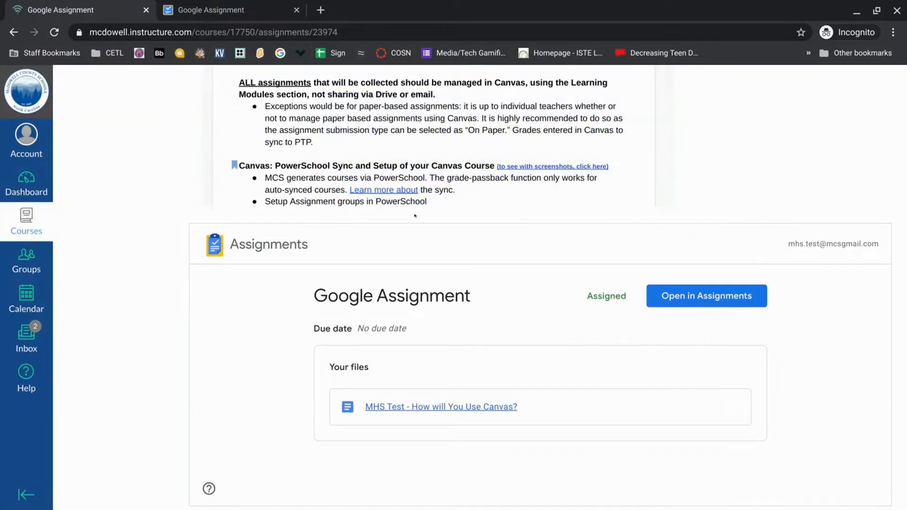
- Check the options for creating new files in Google Assignments, and submit the student's document
left_click(235, 12)
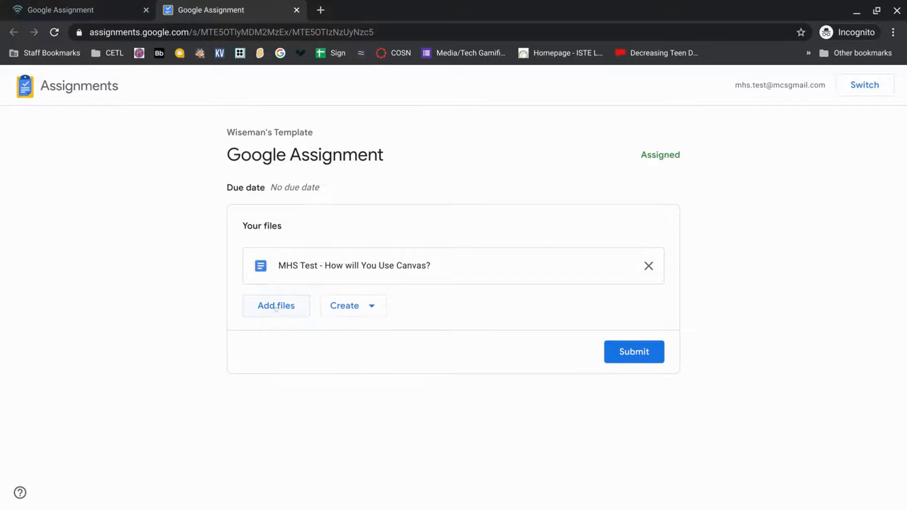
left_click(370, 308)
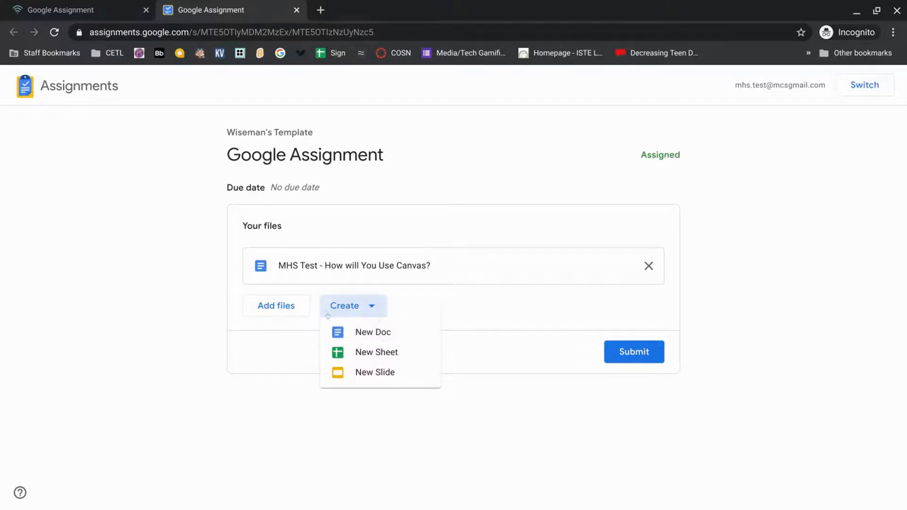
left_click(545, 332)
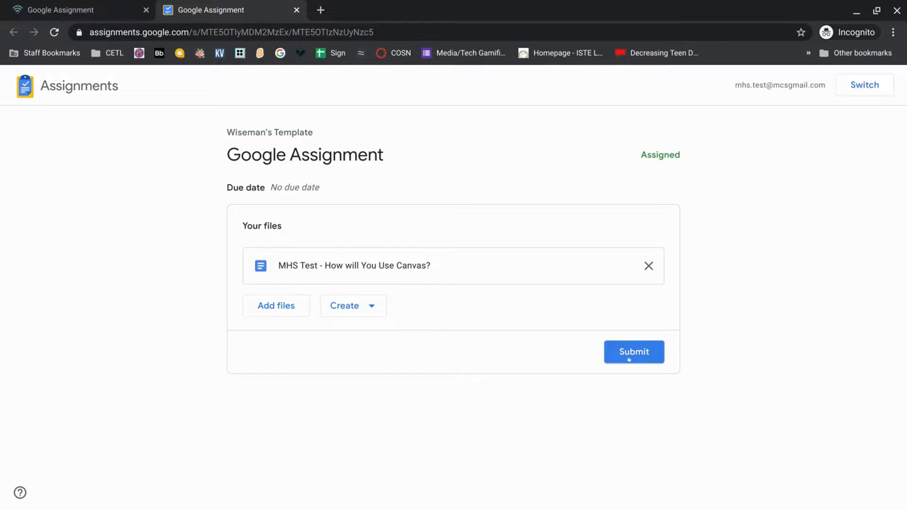
left_click(626, 358)
left_click(551, 350)
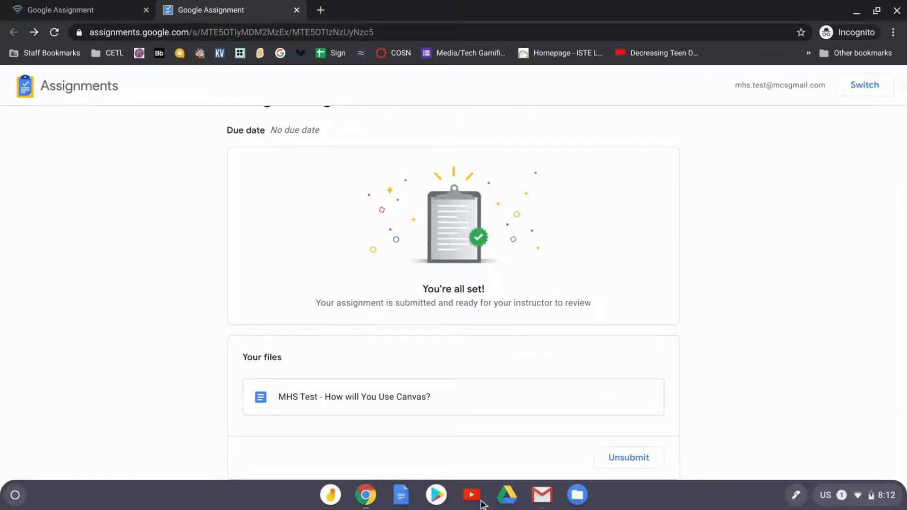
- Return to the teacher's browser window, reload the assignment and open the test student's submission for grading
left_click(366, 497)
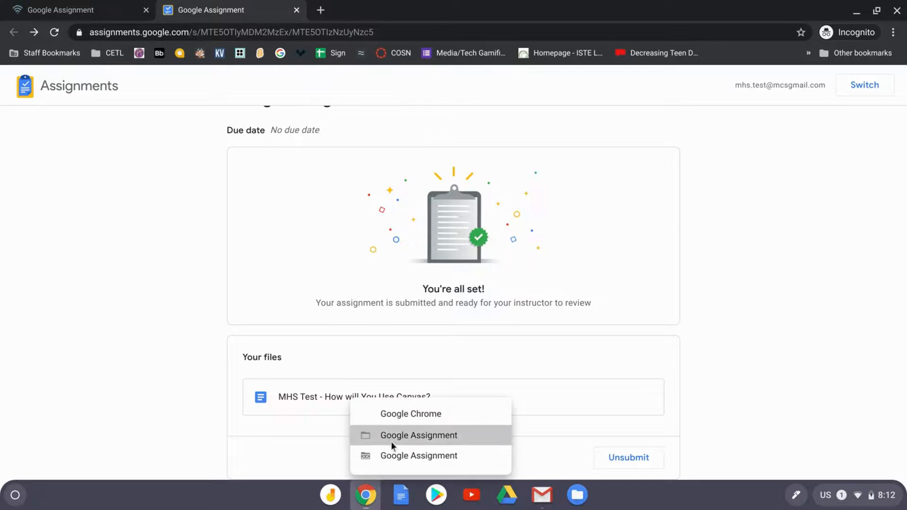
left_click(390, 439)
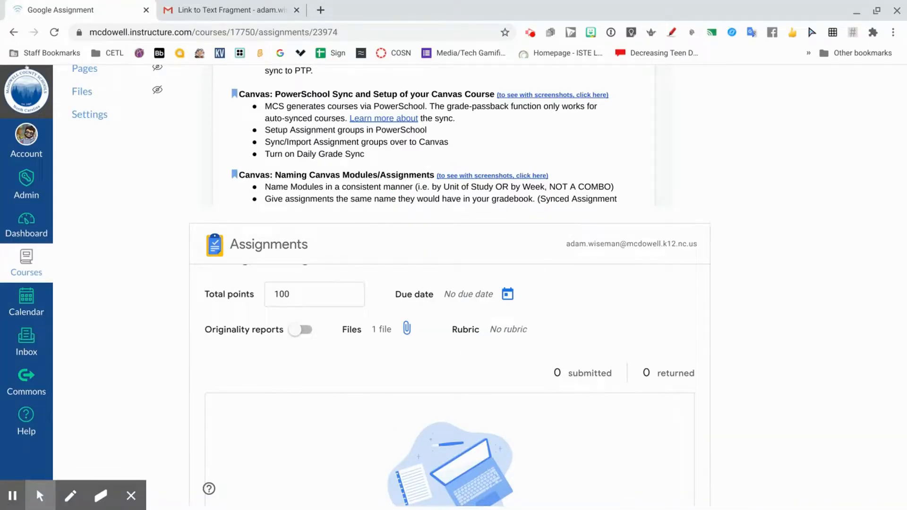
left_click(52, 34)
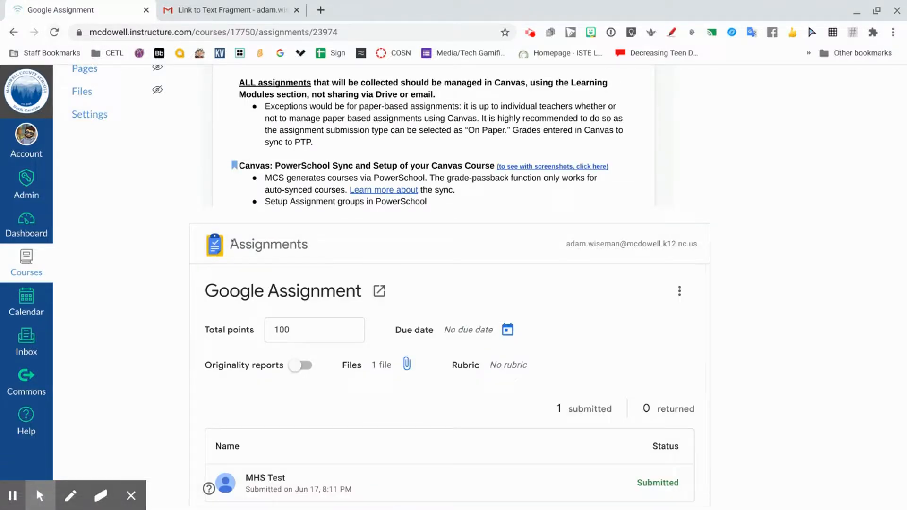
scroll(376, 419, "down", 1)
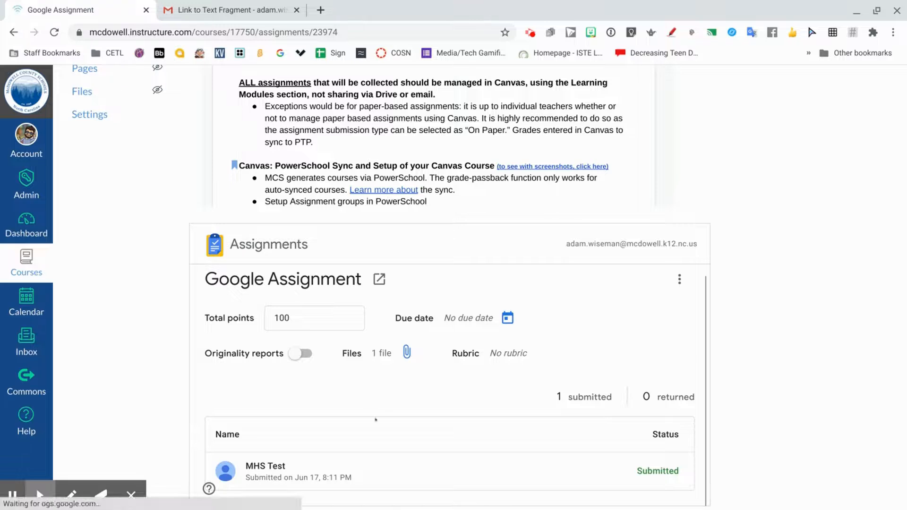
left_click(267, 465)
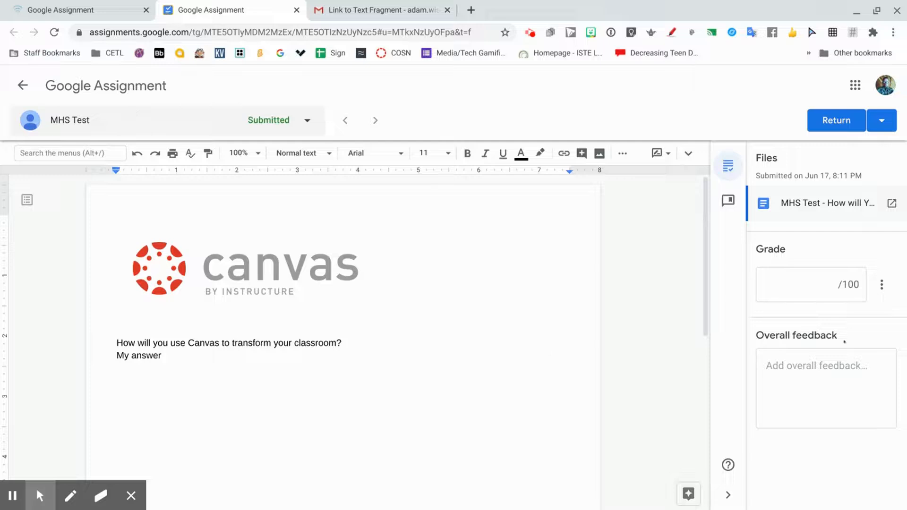
- Examine the options for returning submissions and the student selector in the grading view
left_click(882, 121)
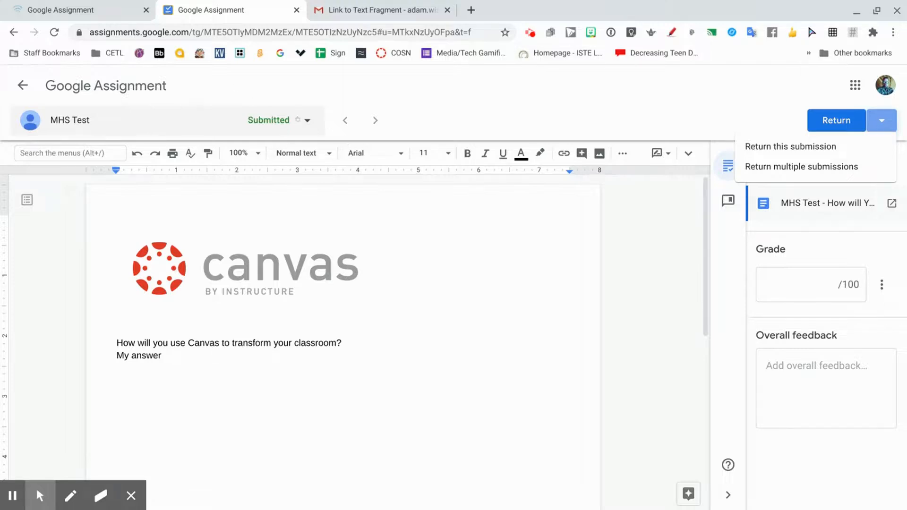
left_click(300, 120)
left_click(307, 121)
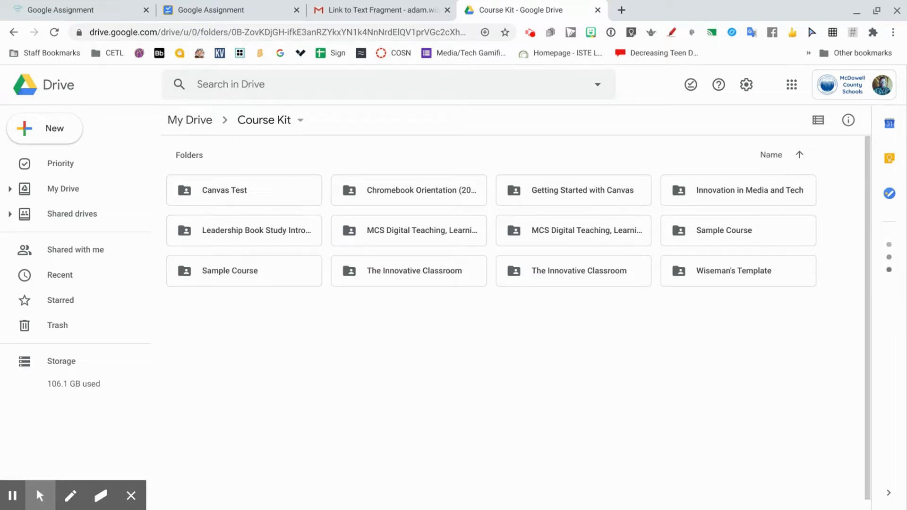
- In Drive's Course Kit folder, open the template course's folder and its Google Assignment subfolder
double_click(727, 276)
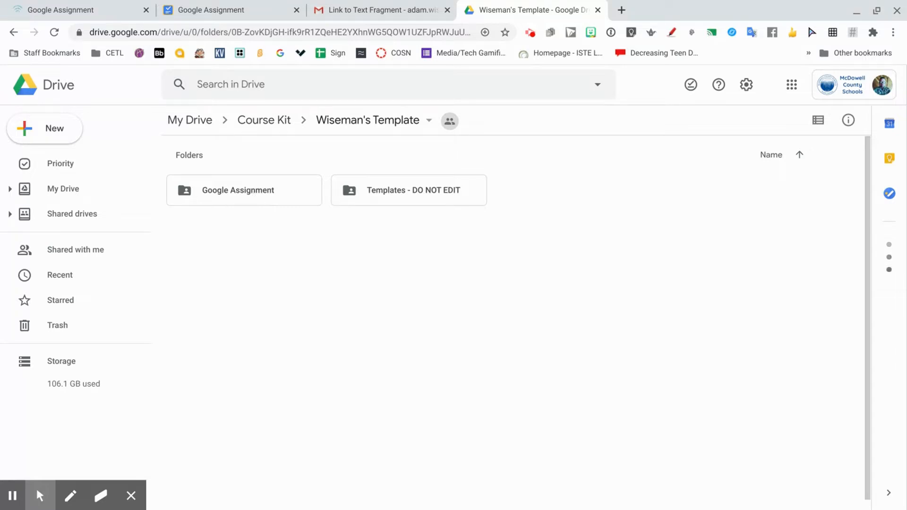
double_click(229, 192)
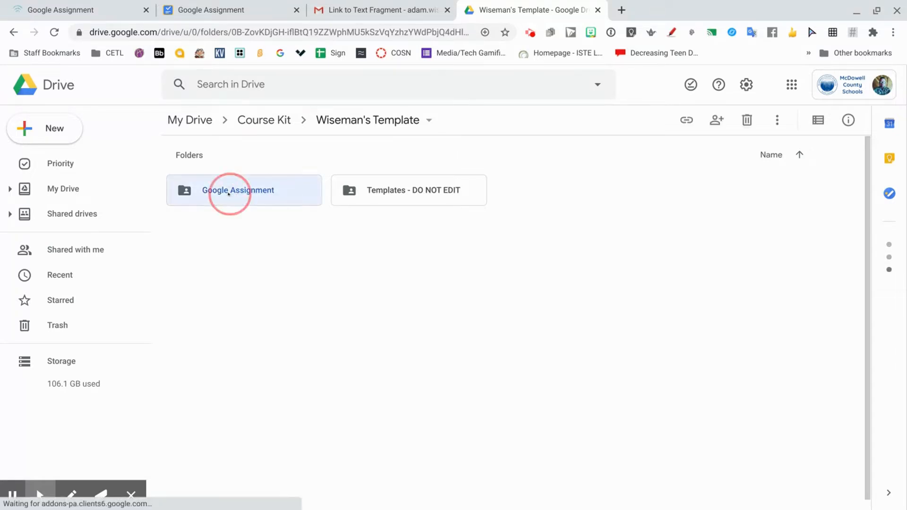